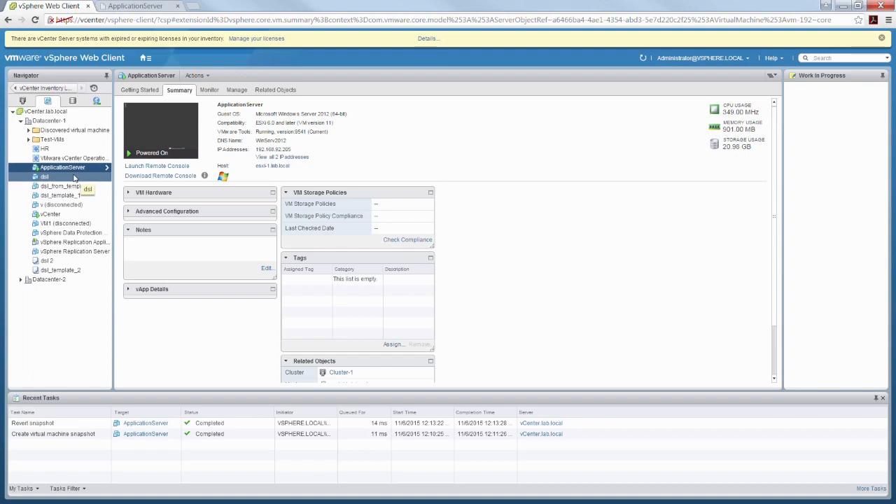
Step: Delete all snapshots of the ApplicationServer virtual machine and close its snapshot manager
click(160, 7)
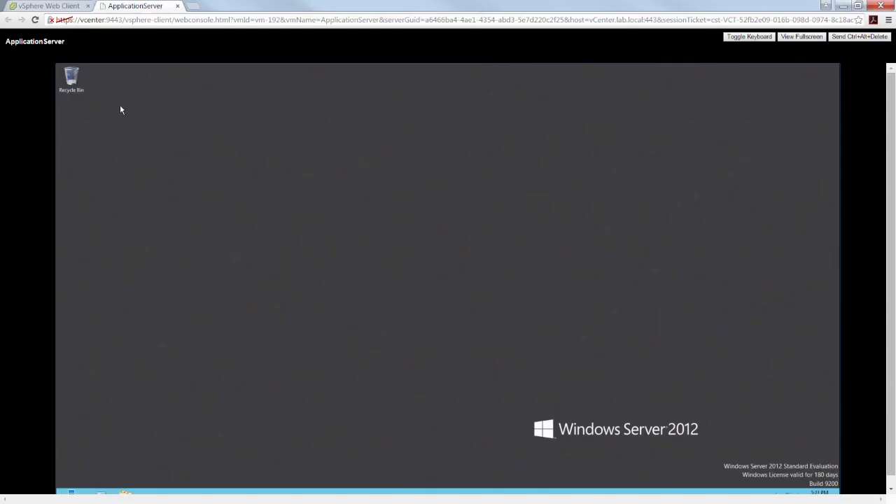
click(65, 11)
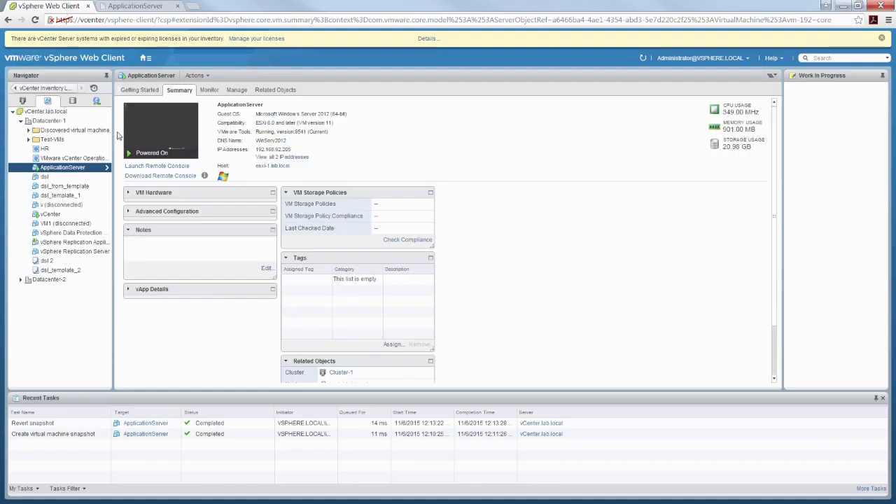
right_click(62, 170)
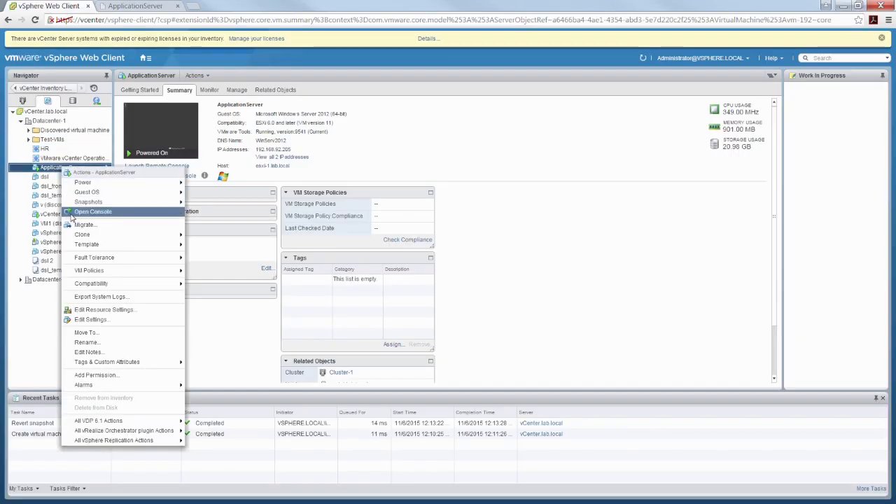
mouse_move(90, 208)
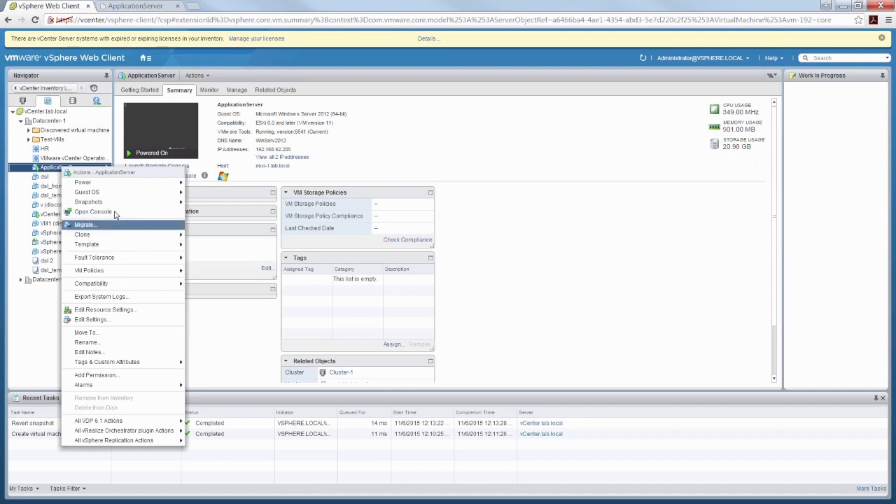
mouse_move(145, 205)
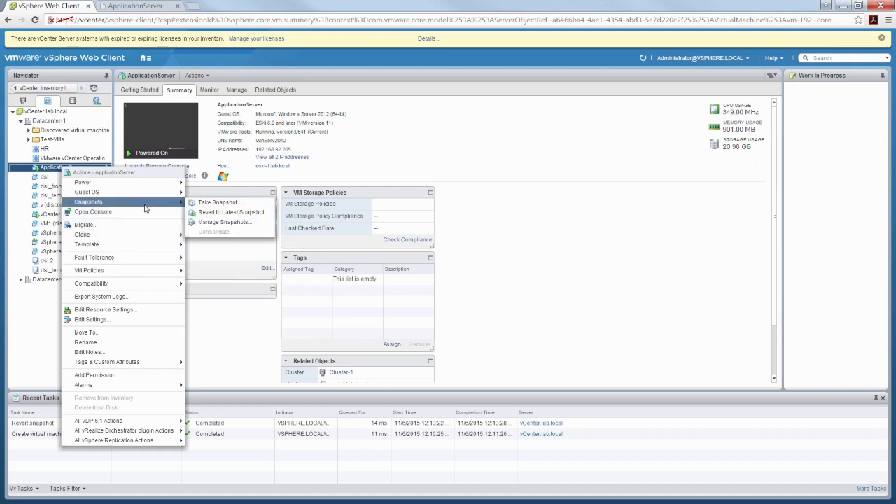
click(217, 222)
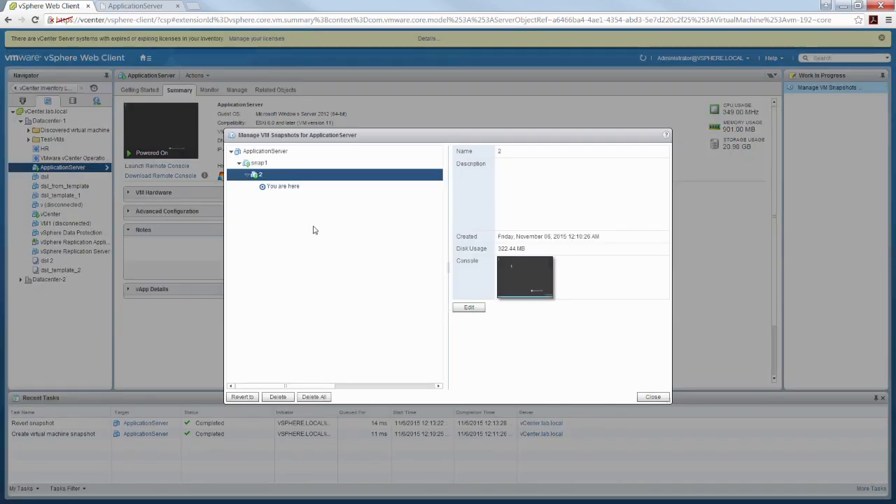
click(321, 397)
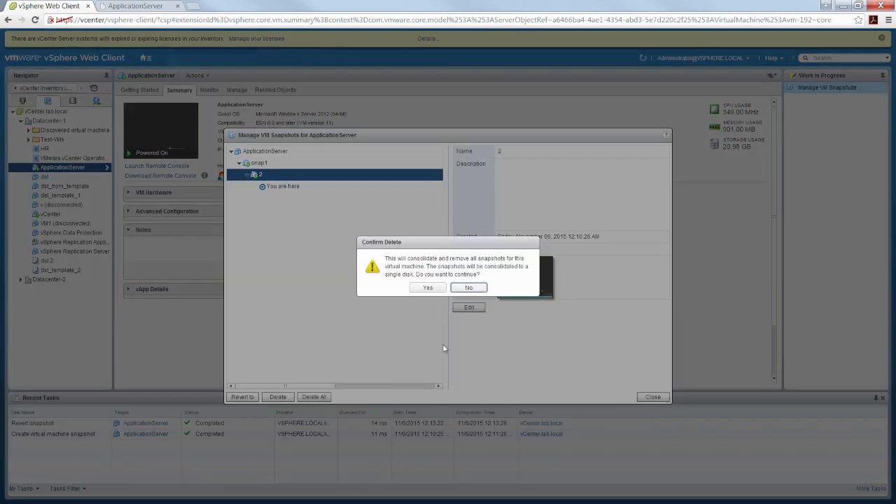
click(427, 287)
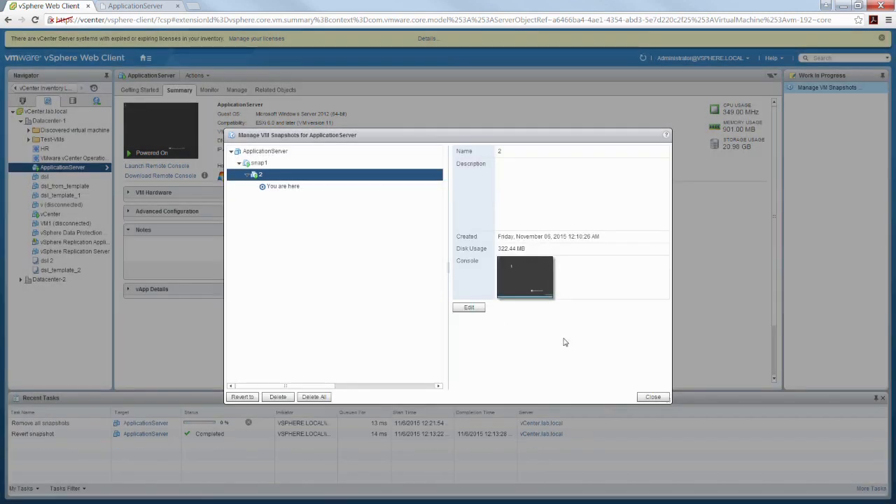
click(321, 397)
click(435, 287)
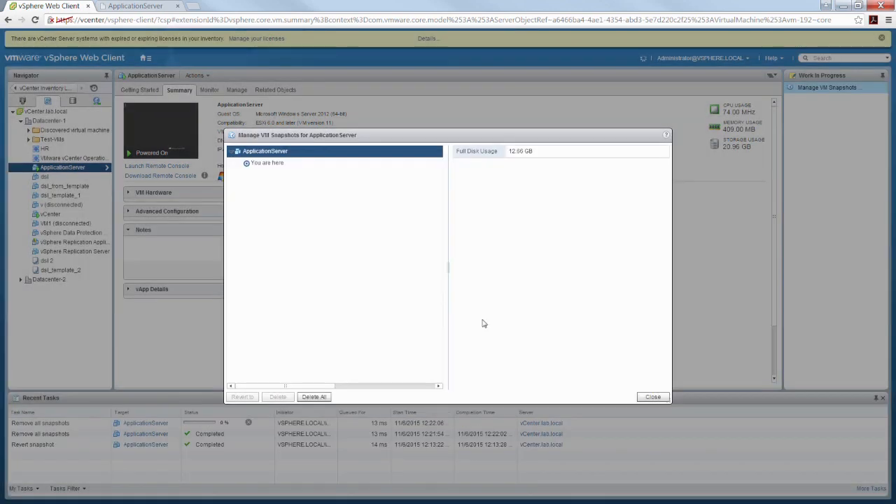
click(650, 397)
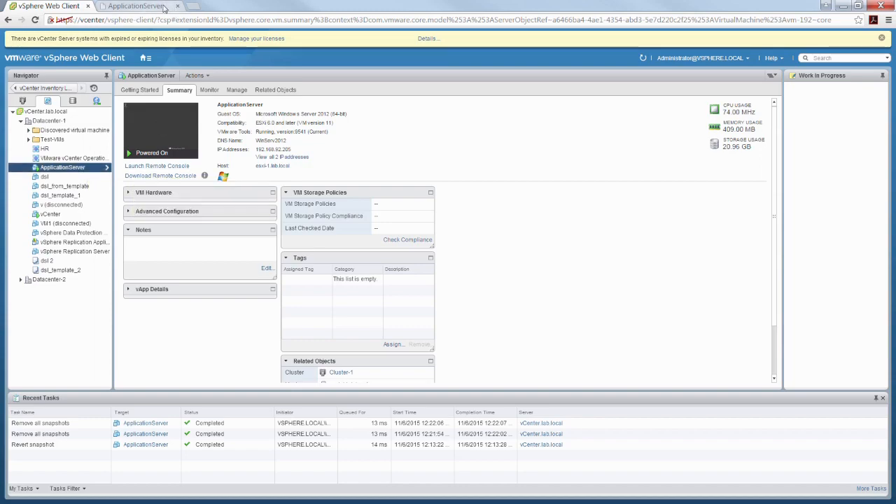
Step: Create a new folder on the Windows Server 2012 desktop in the ApplicationServer remote console
click(163, 7)
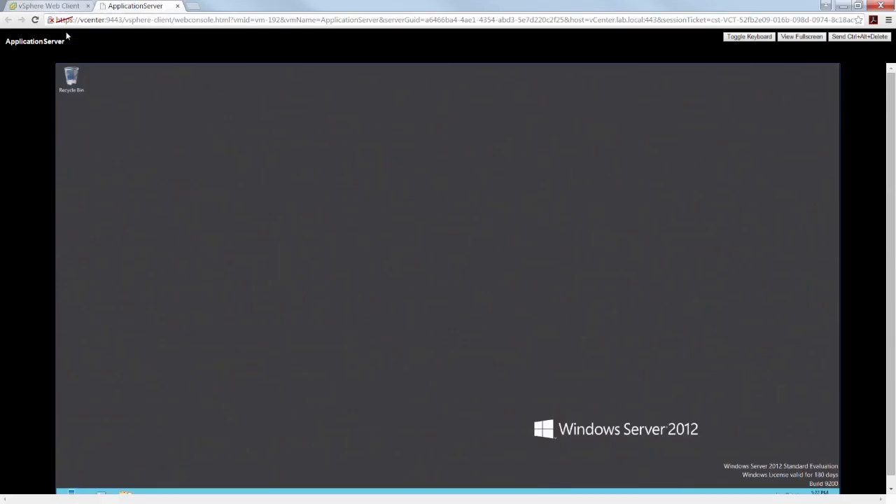
click(49, 6)
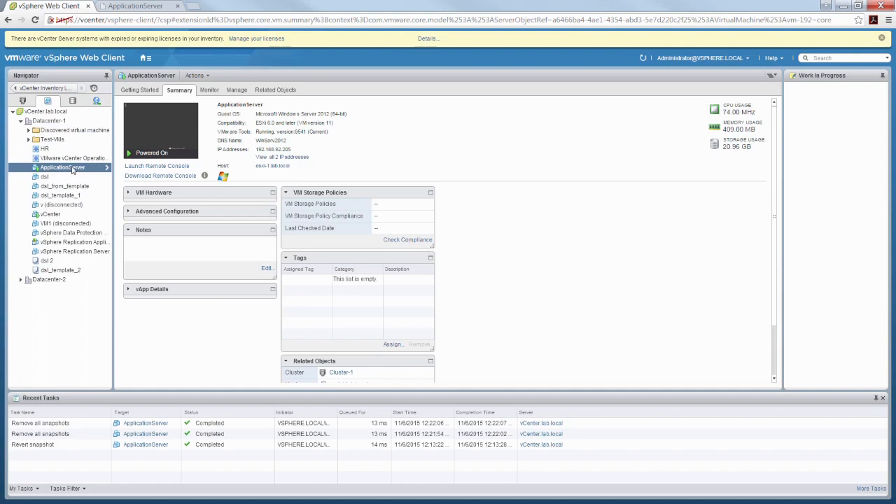
right_click(73, 170)
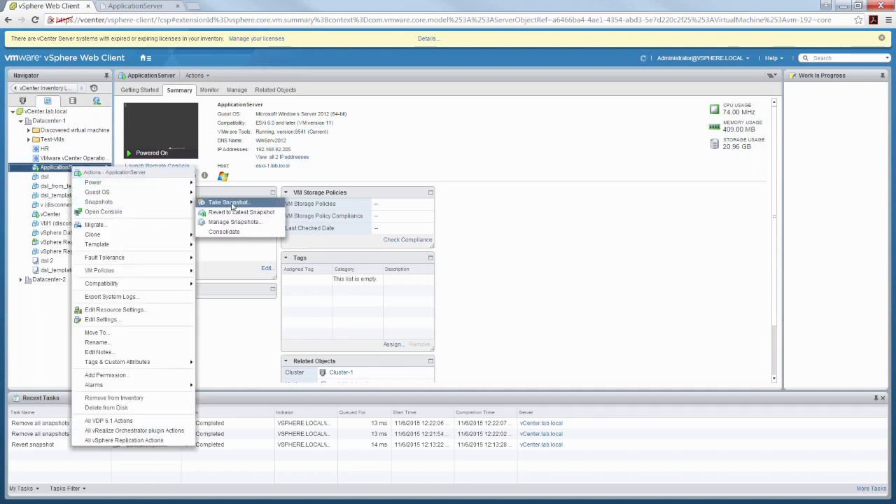
click(143, 7)
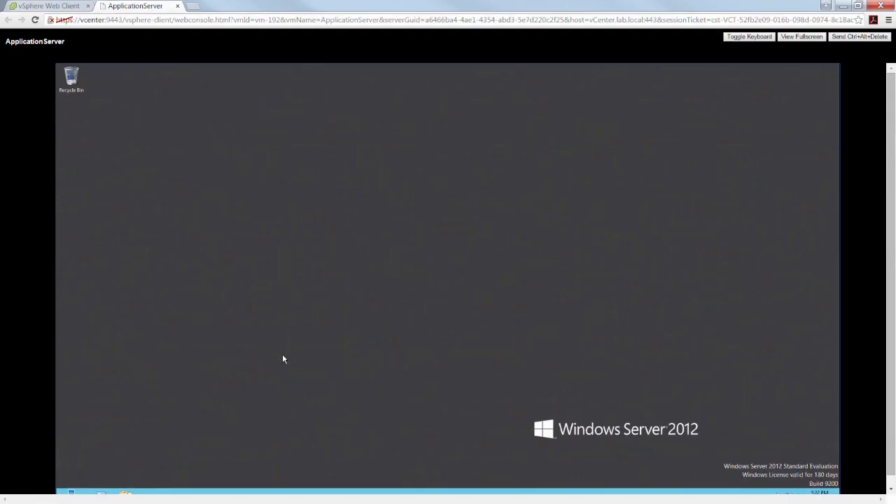
right_click(236, 128)
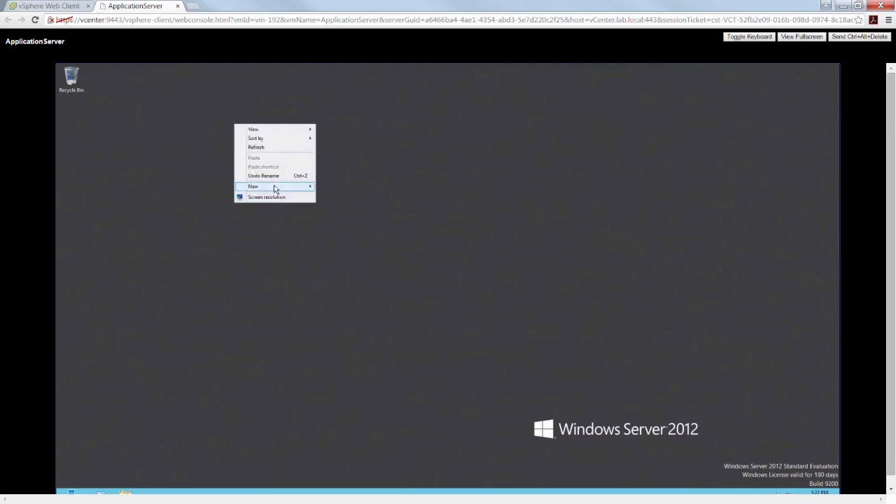
mouse_move(274, 188)
click(364, 187)
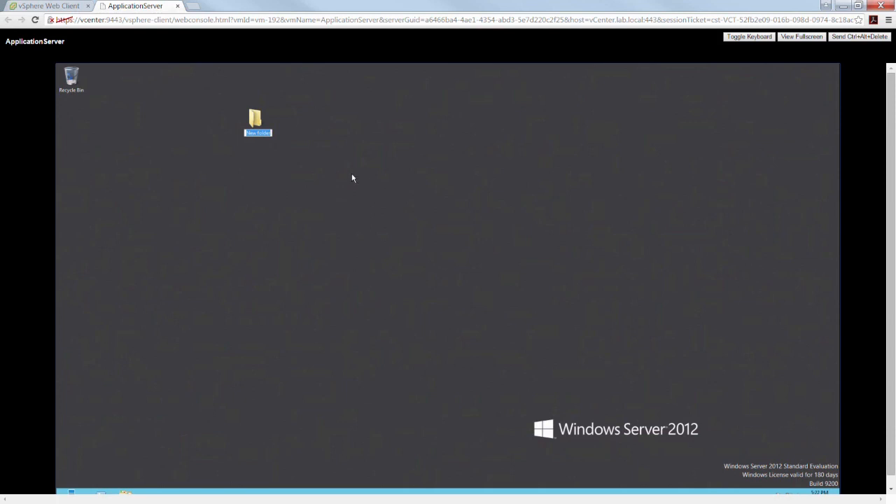
key(Return)
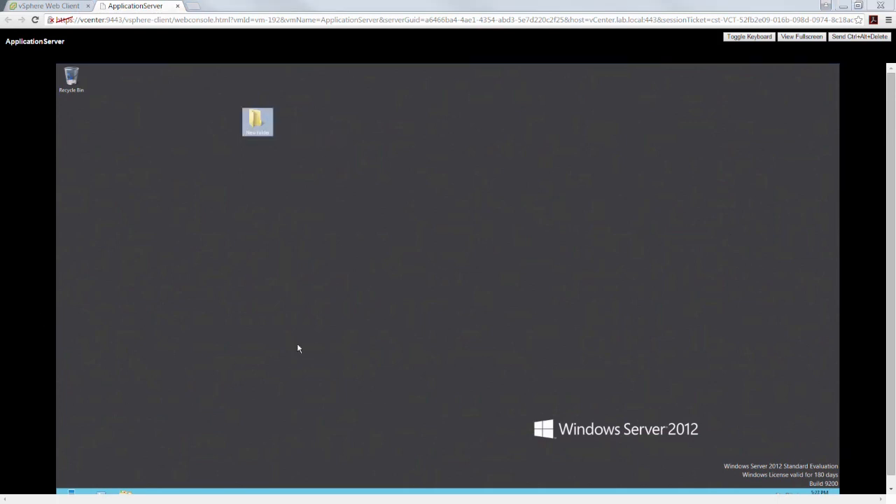
Step: Rename the new desktop folder as "before snapshot creation"
right_click(257, 116)
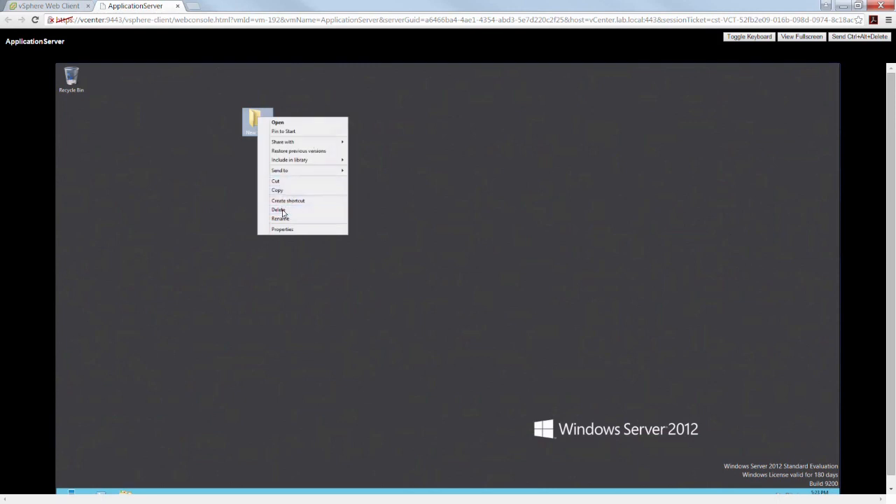
click(280, 218)
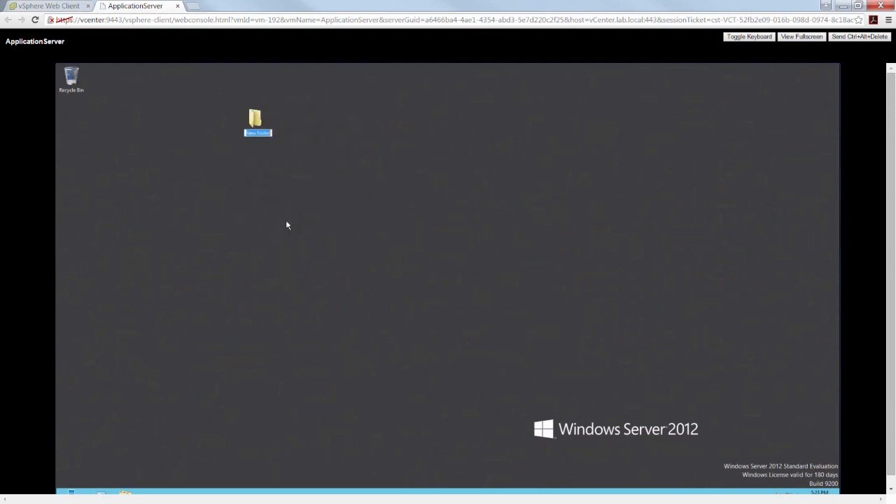
text(before snapshot creation)
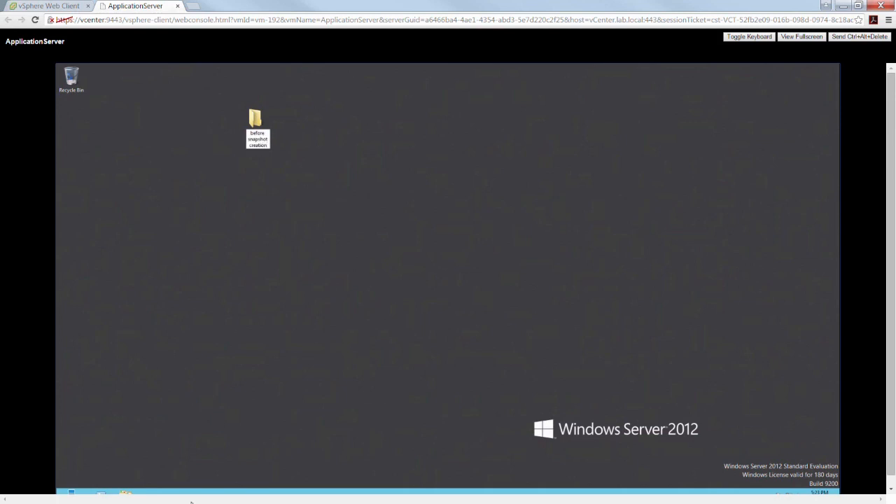
key(Return)
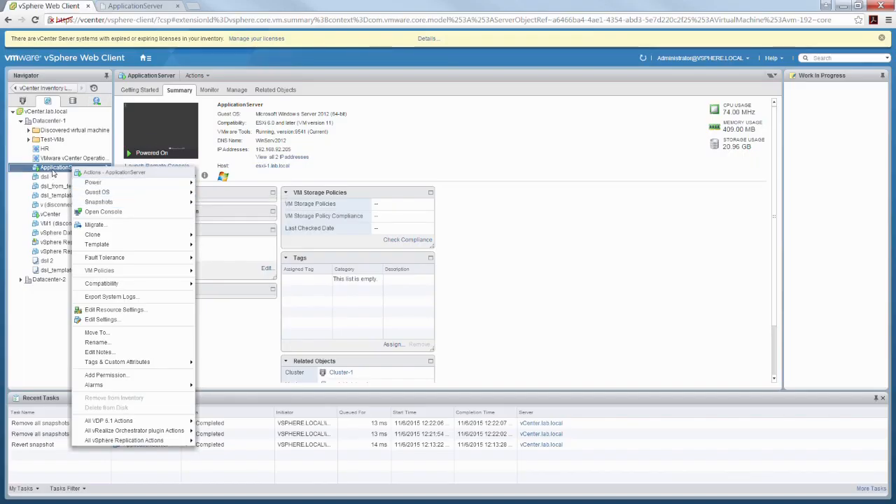
Step: Take a snapshot of the ApplicationServer virtual machine named "snapshot 1", including the virtual machine's memory and leaving the description empty
right_click(52, 173)
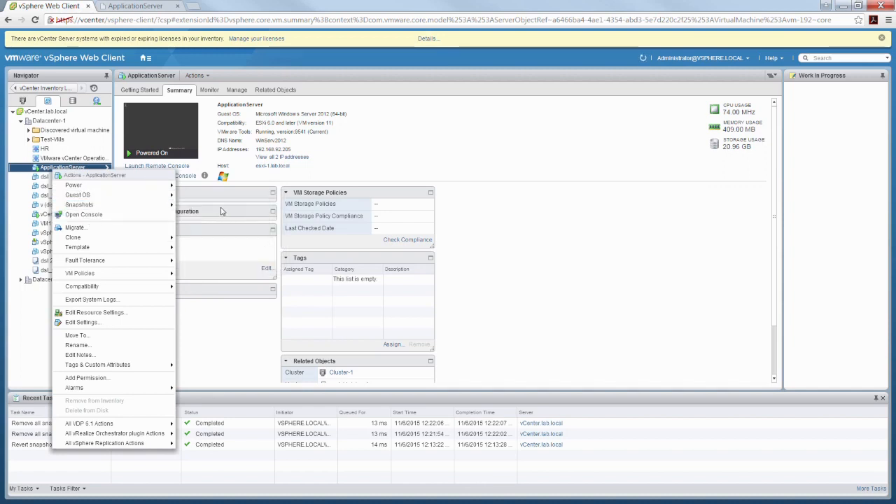
mouse_move(163, 208)
click(221, 210)
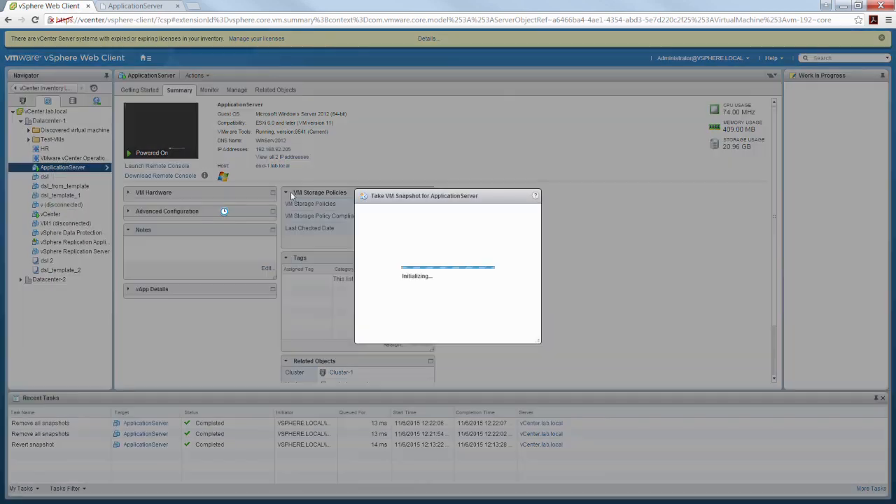
click(421, 190)
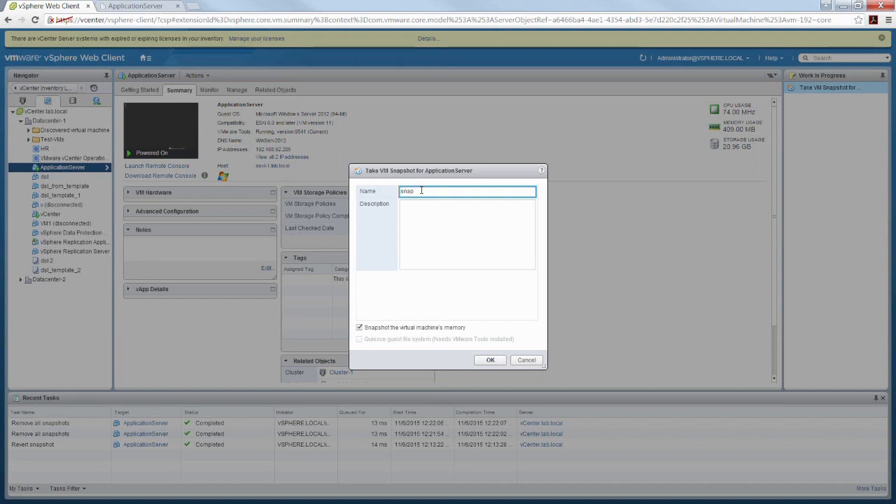
text(ot)
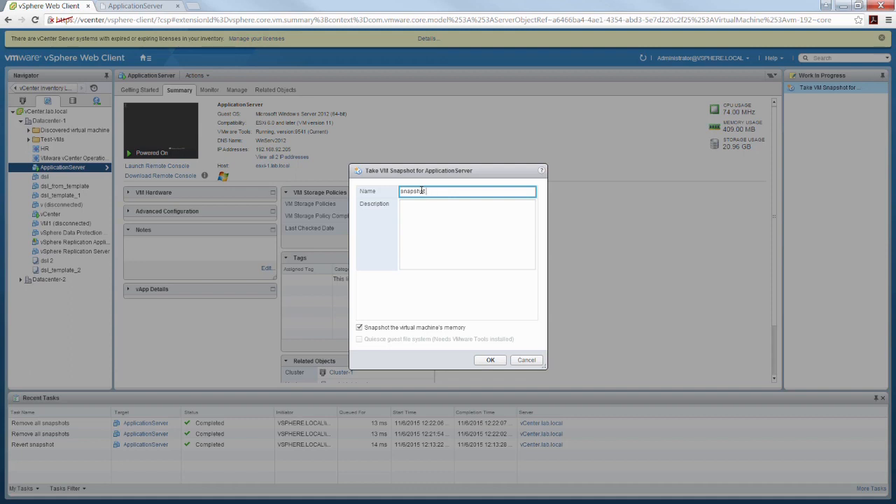
text(1)
click(425, 242)
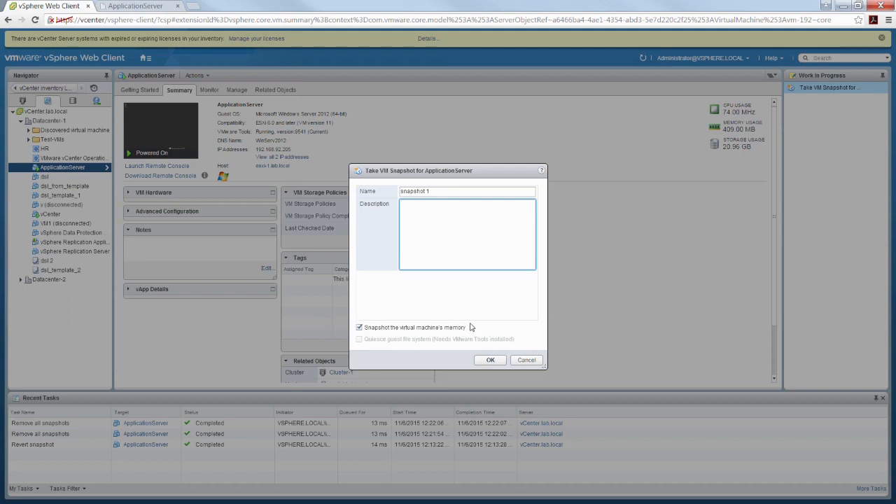
click(500, 365)
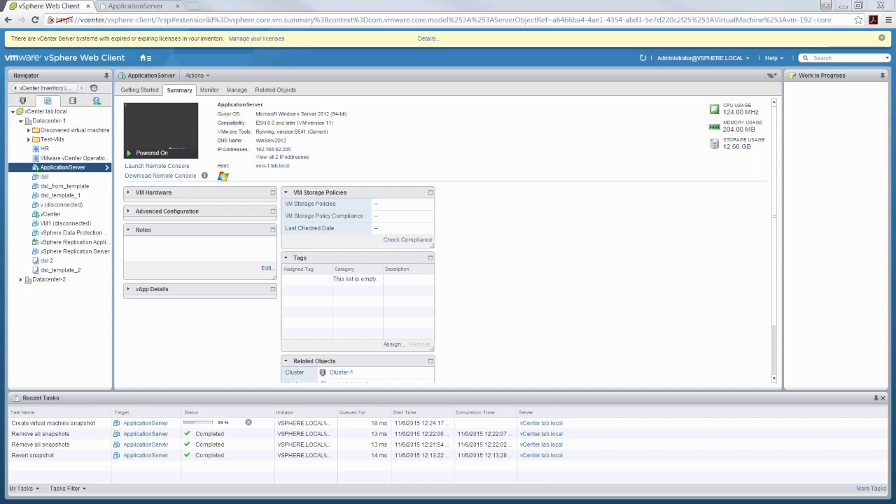
Step: Switch to WinSCP, maximize it and refresh the remote ApplicationServer directory to examine the snapshot files
drag(0, 54, 412, 56)
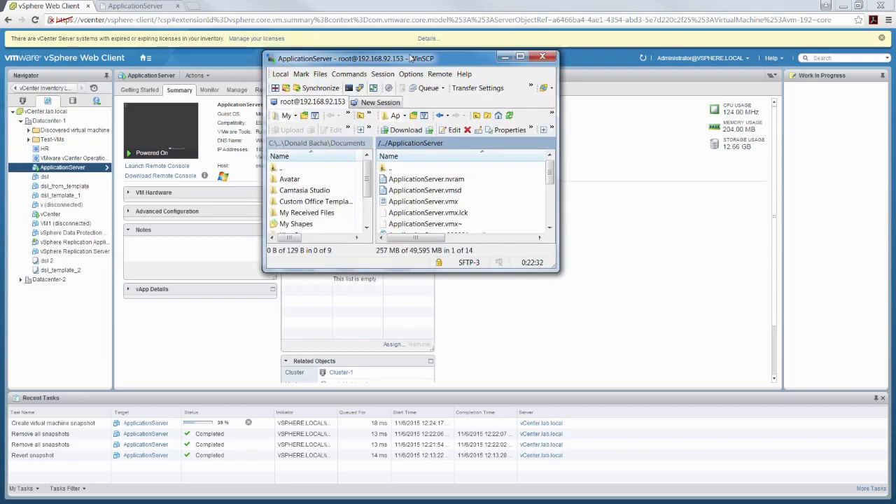
double_click(412, 58)
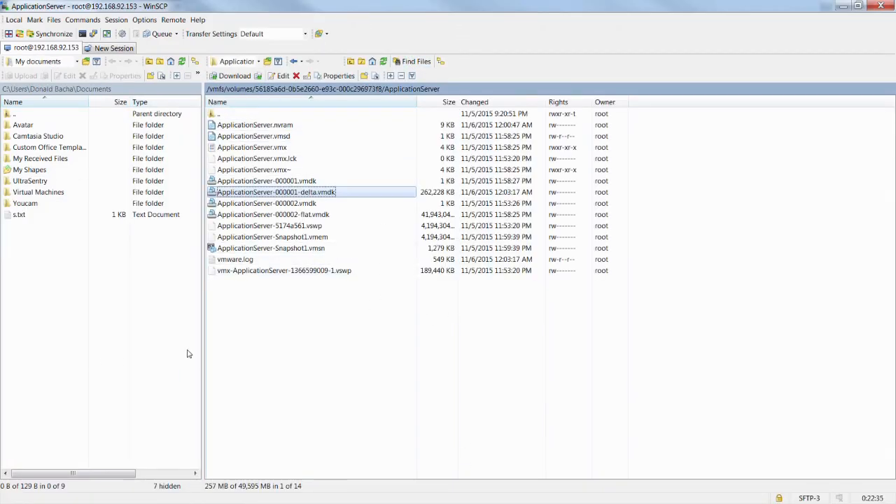
right_click(322, 339)
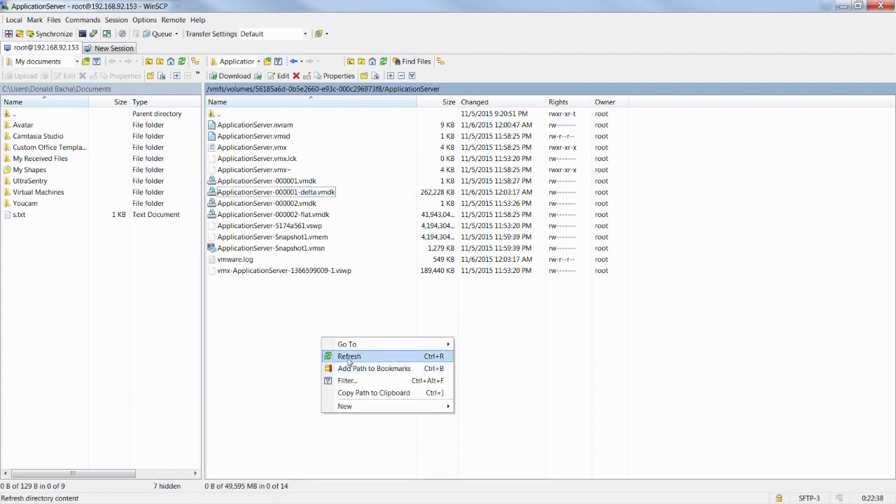
click(349, 357)
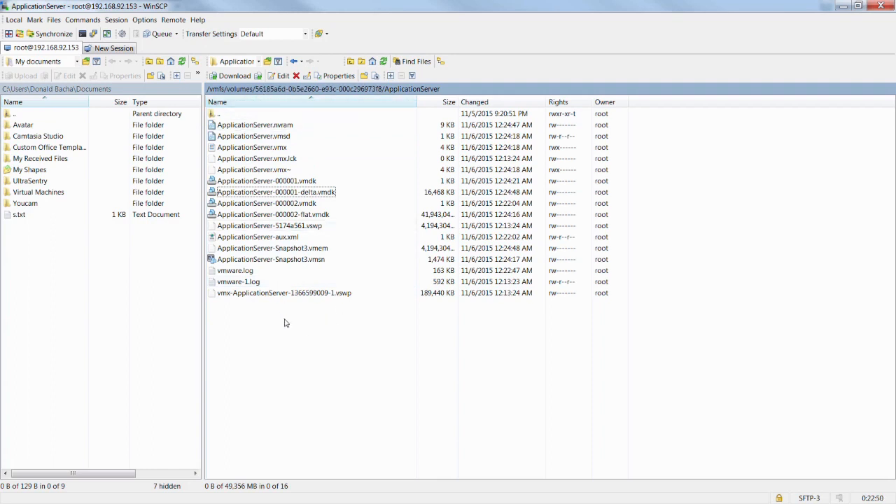
Step: Check the snapshot creation task's progress behind the WinSCP window, restoring the full-size ApplicationServer file listing after each check
drag(339, 3, 375, 117)
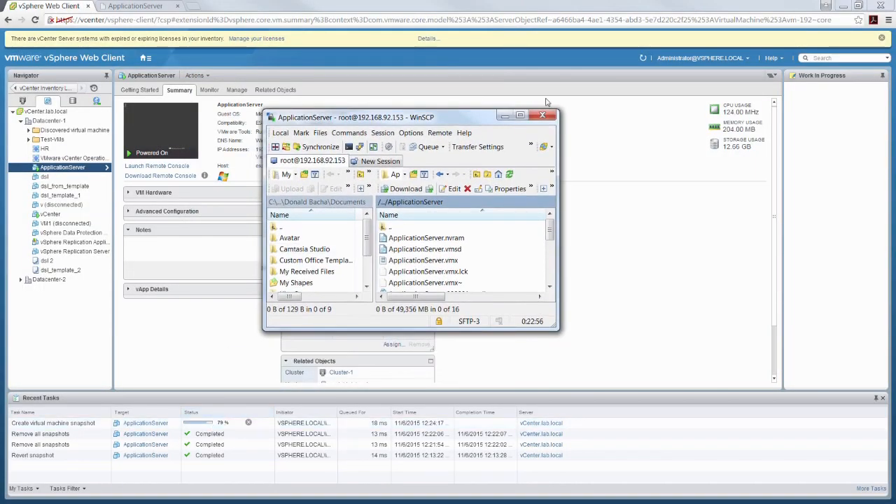
click(519, 115)
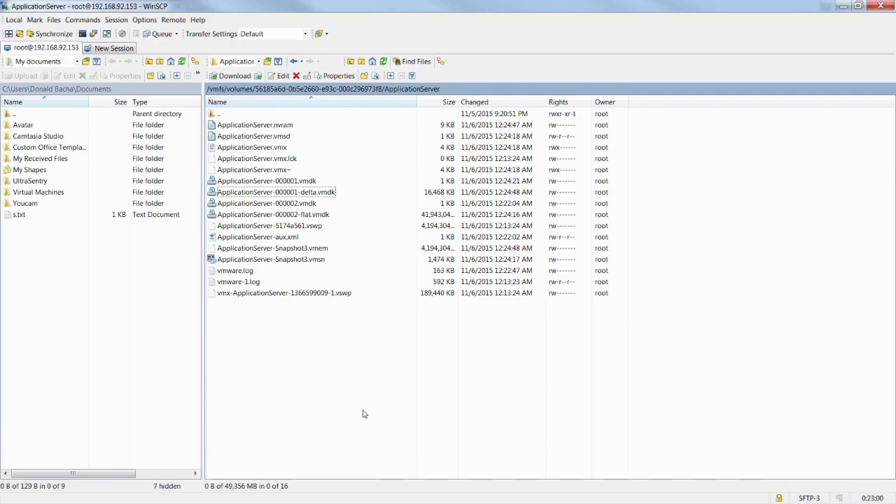
double_click(354, 5)
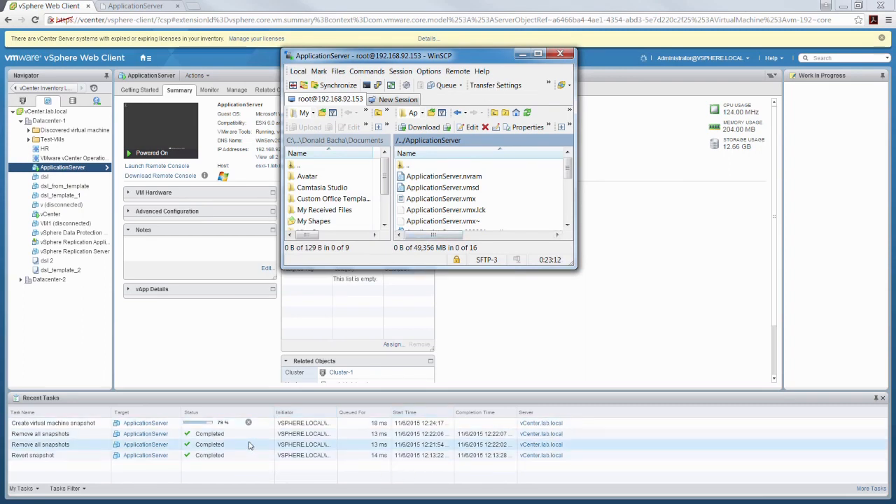
click(542, 56)
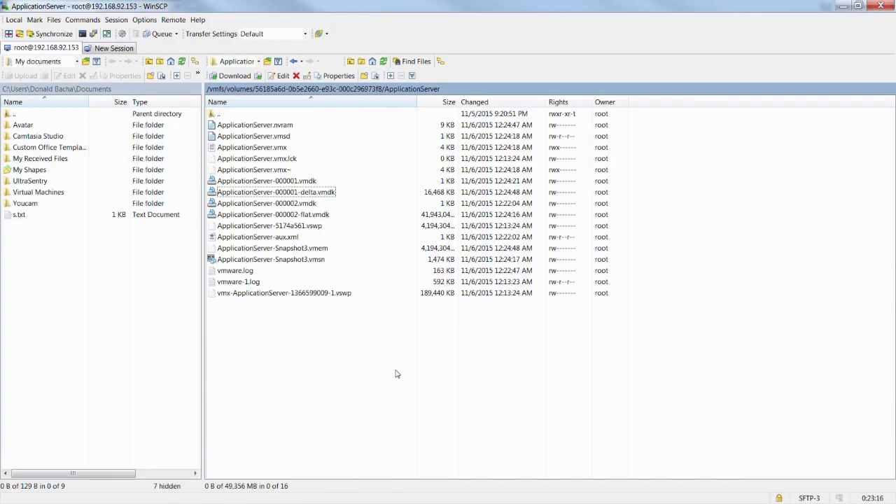
Step: Refresh the remote ApplicationServer directory and examine its .vmsd, 000001-delta.vmdk, Snapshot3.vmsn and Snapshot3.vmem files
right_click(395, 373)
click(434, 393)
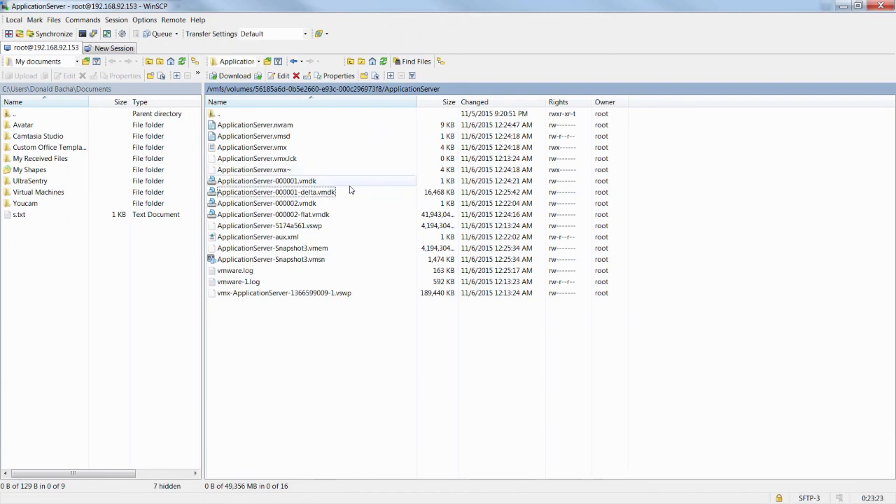
click(277, 137)
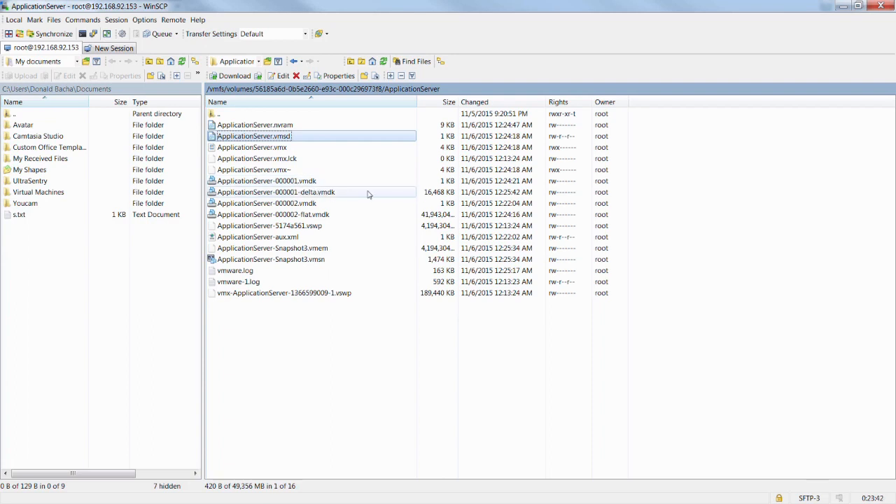
click(311, 195)
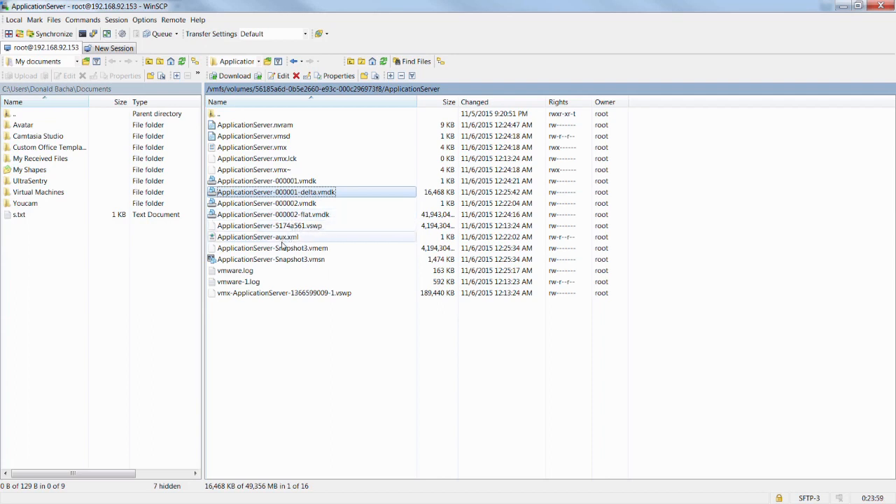
click(319, 261)
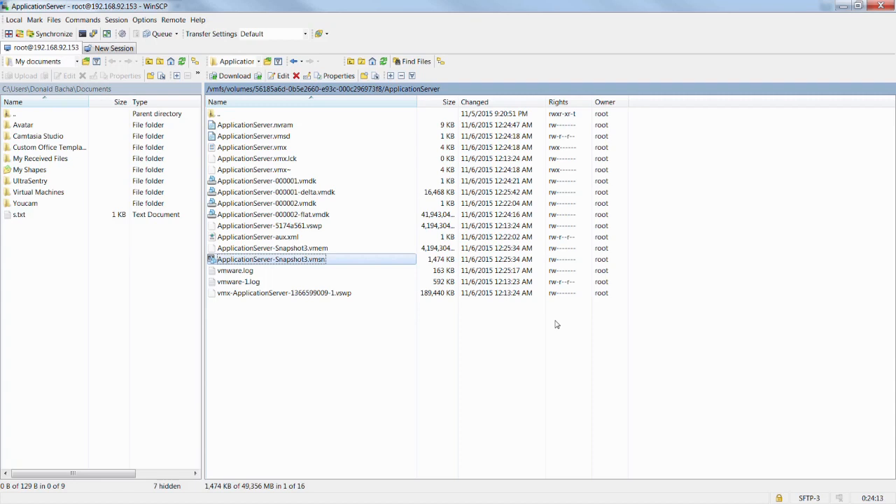
click(321, 250)
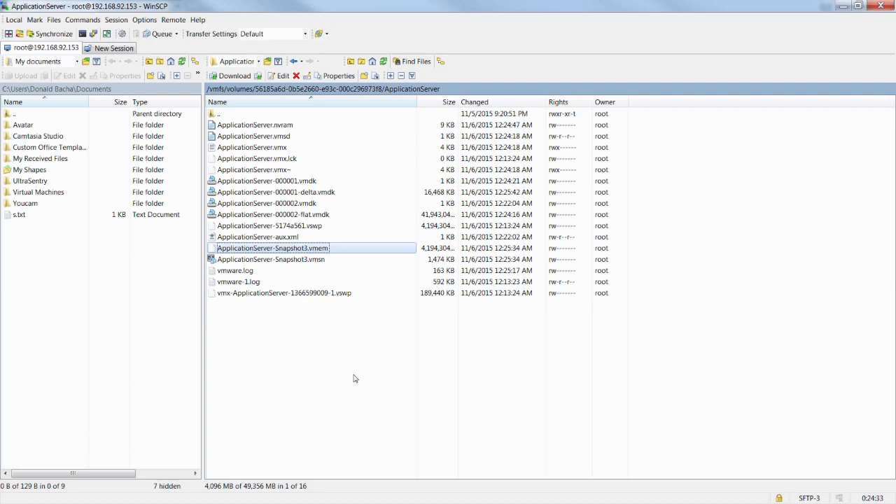
click(316, 380)
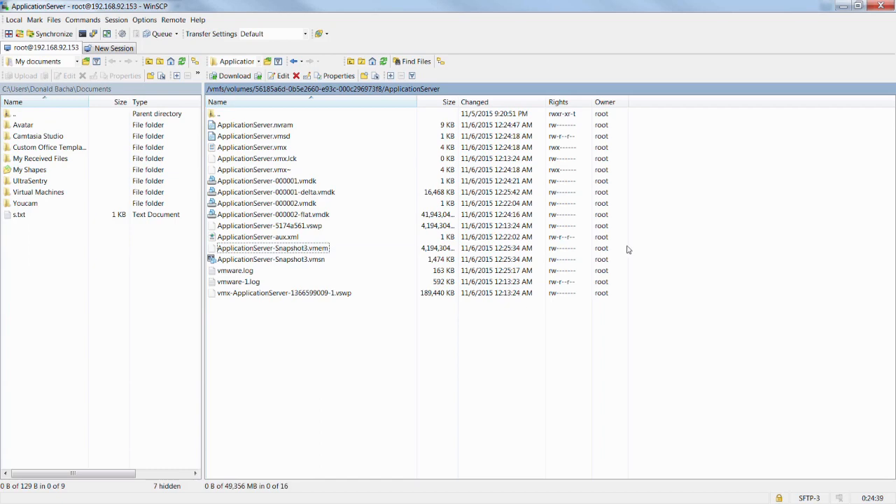
Step: Switch to the ApplicationServer console in the browser and permanently delete the "before snapshot creation" folder from the desktop
click(840, 6)
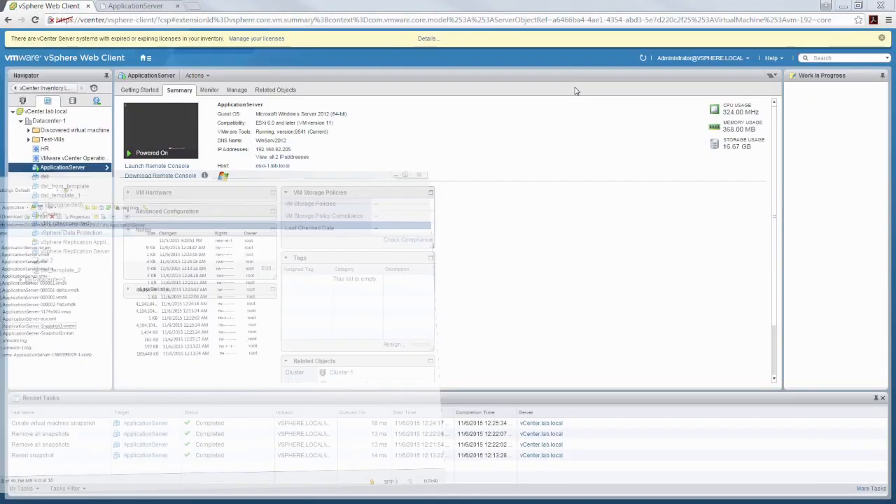
click(138, 6)
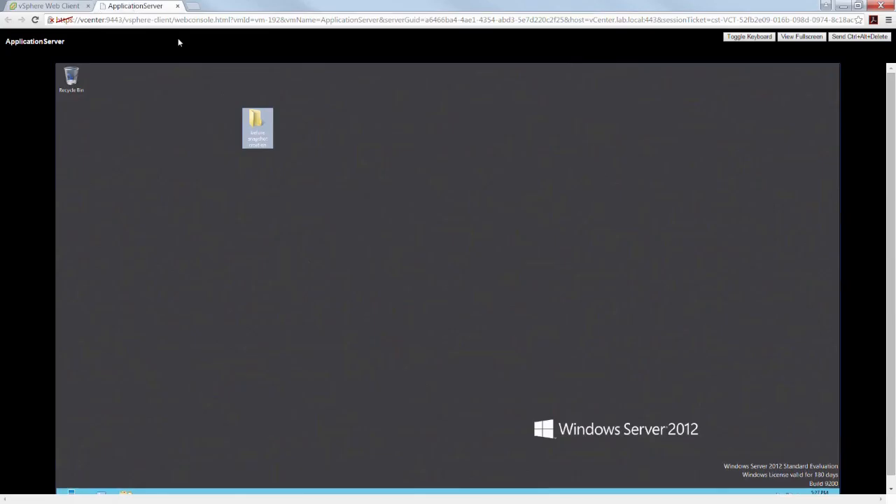
click(384, 259)
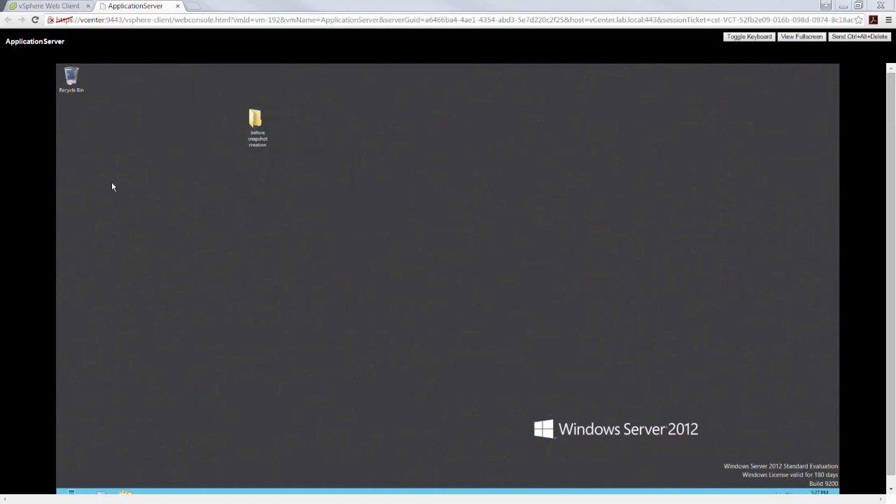
click(258, 129)
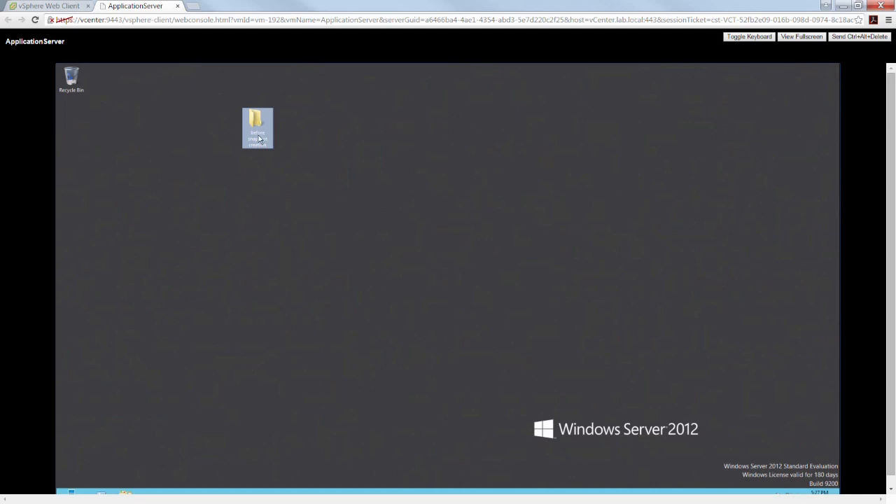
key(shift+Delete)
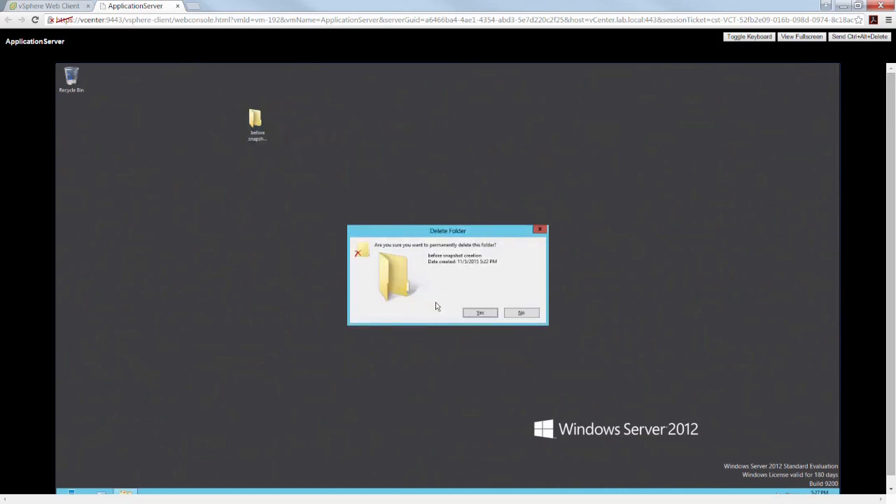
click(480, 310)
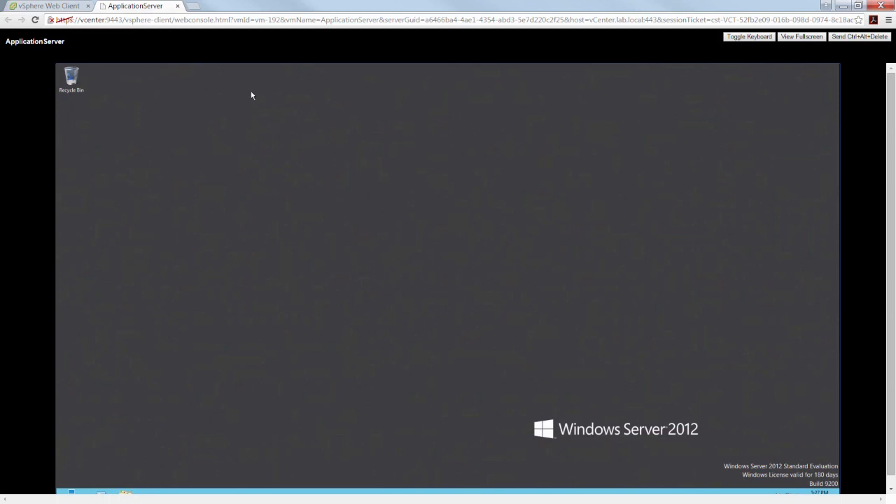
Step: Revert the ApplicationServer virtual machine to "snapshot 1" without suspending it, and close the snapshot manager
click(44, 6)
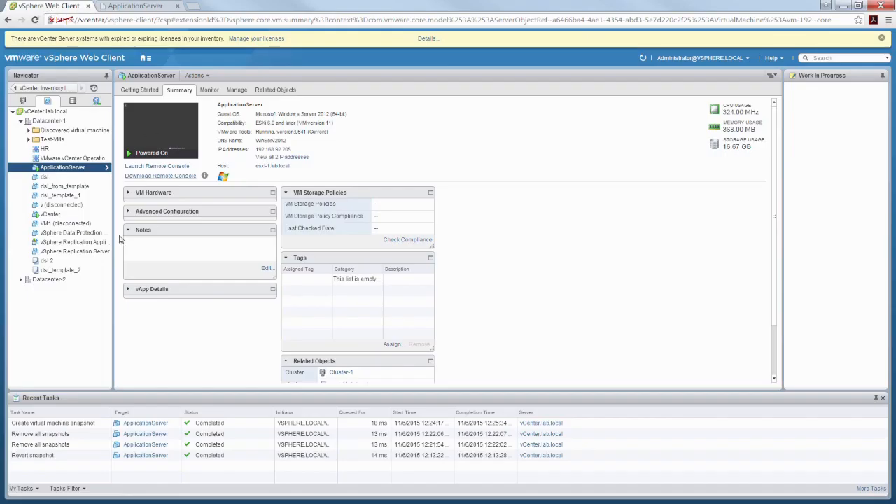
right_click(63, 168)
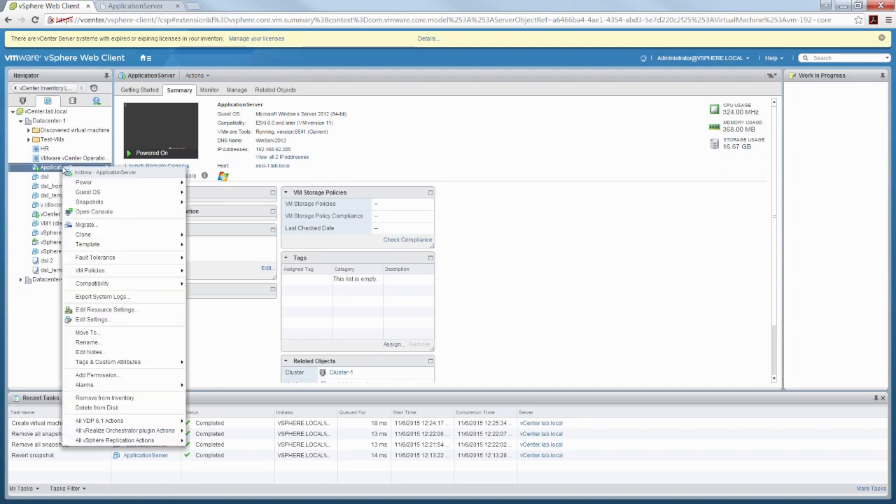
mouse_move(122, 205)
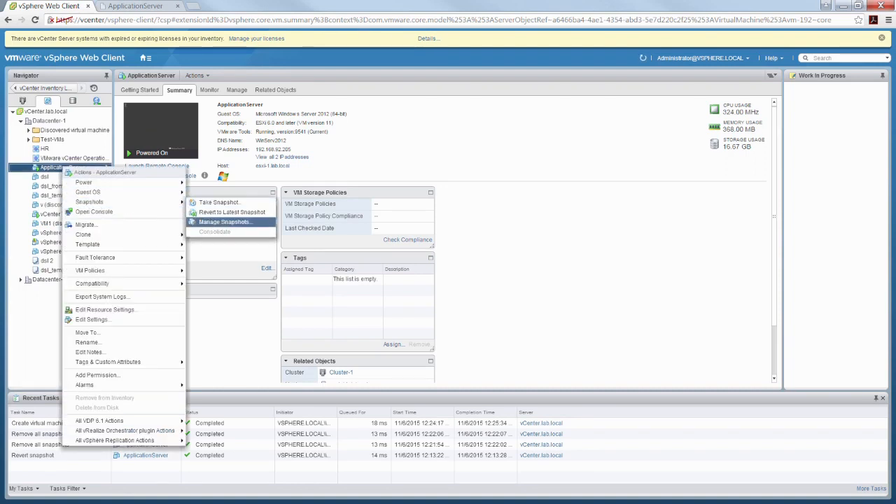
click(212, 222)
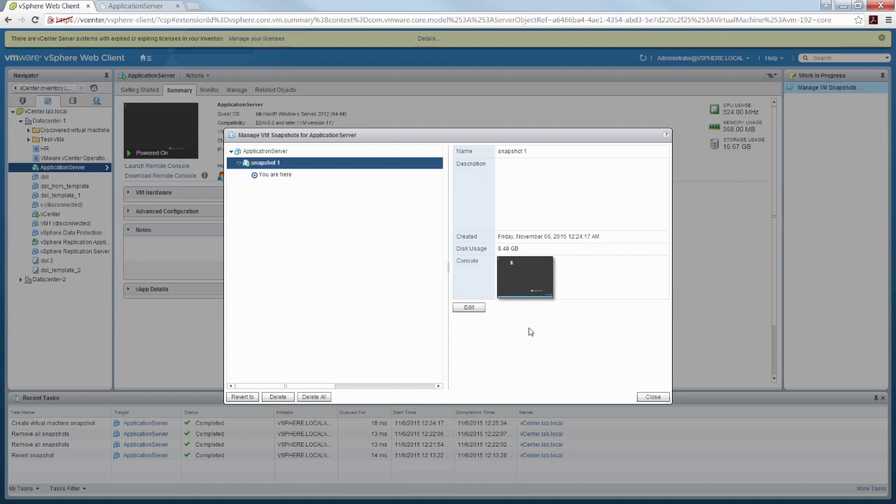
click(250, 397)
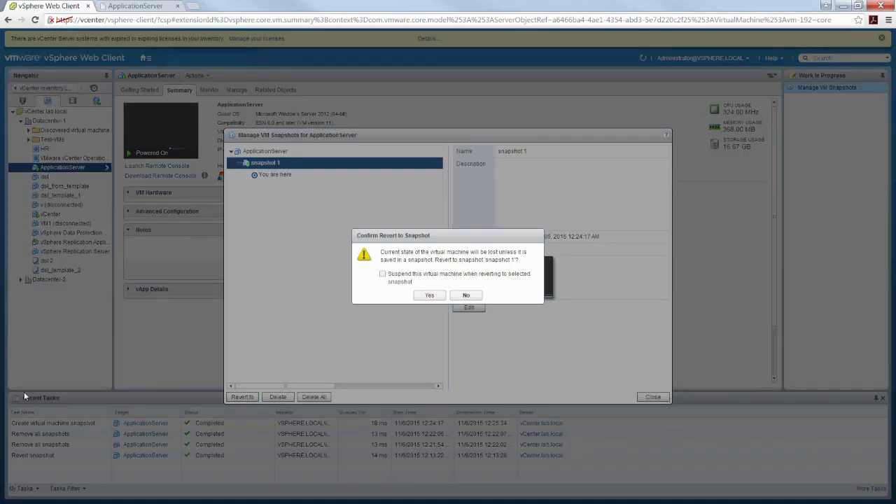
click(429, 295)
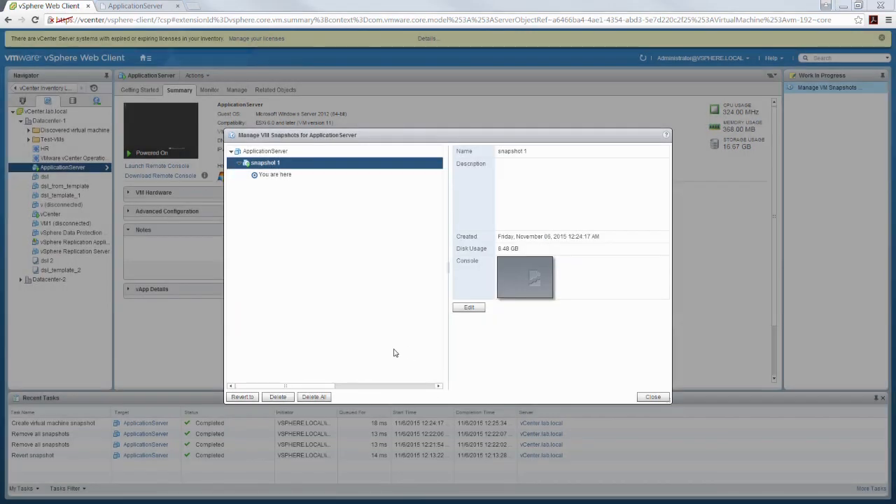
click(252, 397)
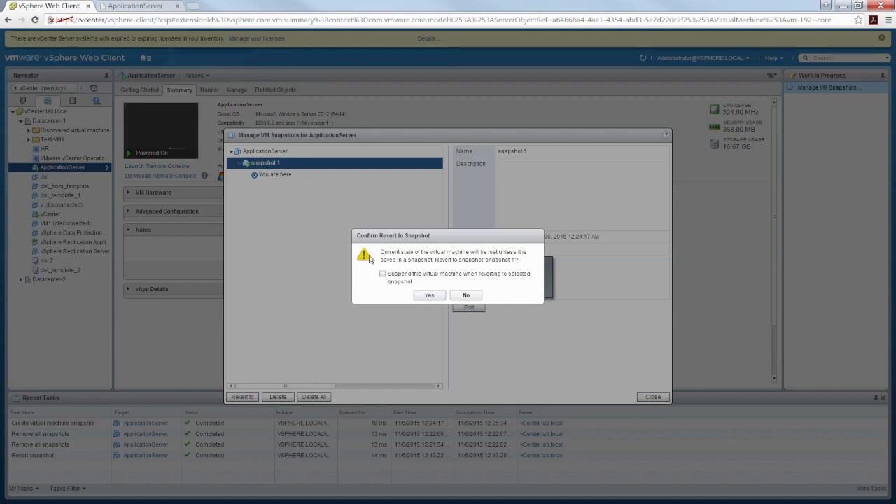
click(430, 295)
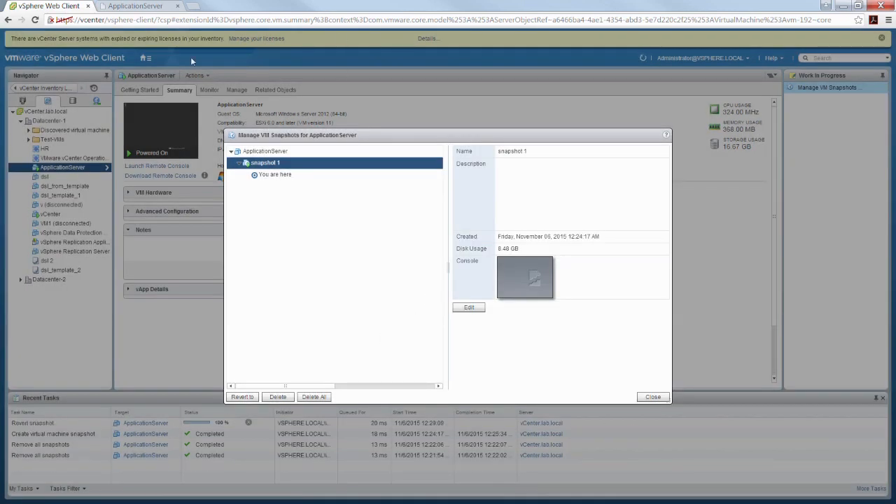
click(648, 398)
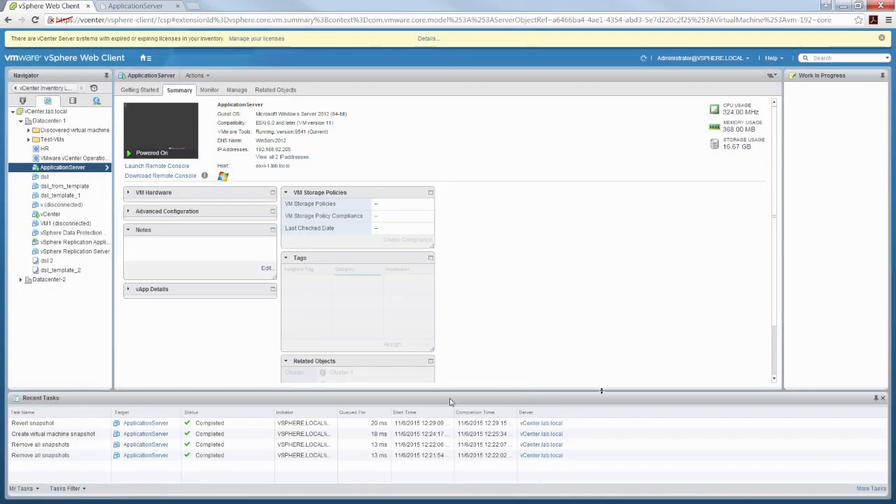
Step: Reload the ApplicationServer console to reconnect it and examine the desktop for the "before snapshot creation" folder
click(157, 7)
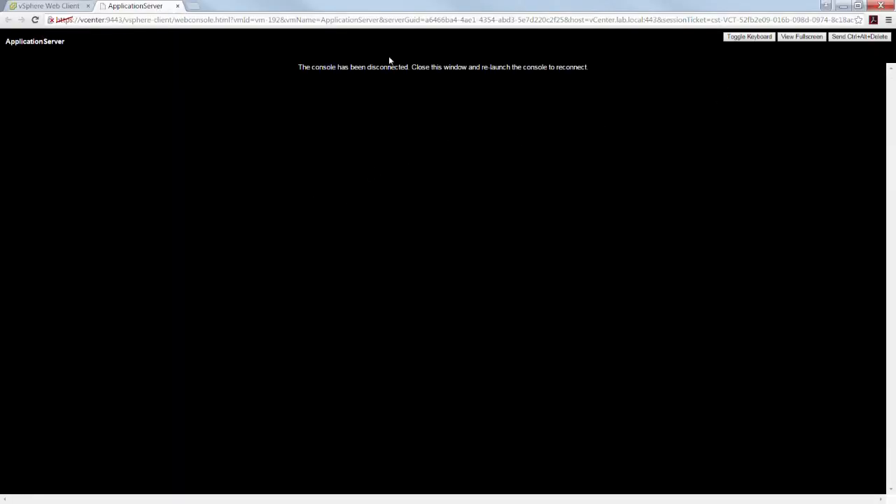
right_click(143, 7)
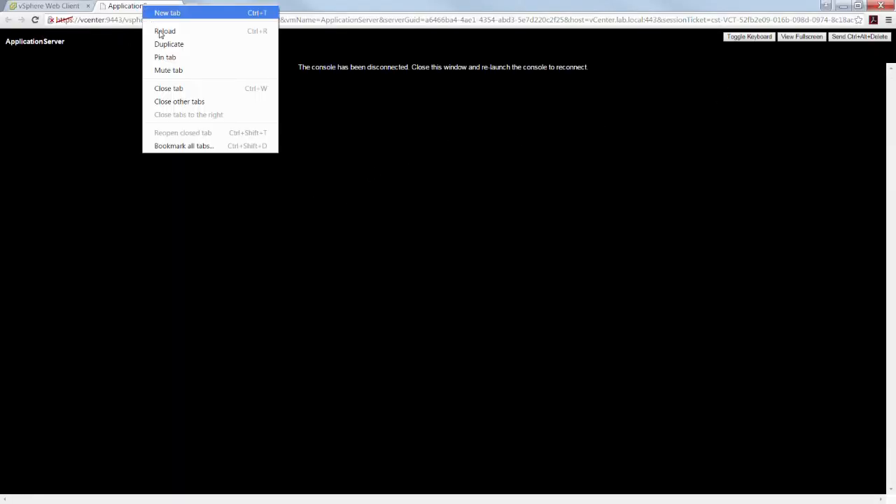
click(166, 32)
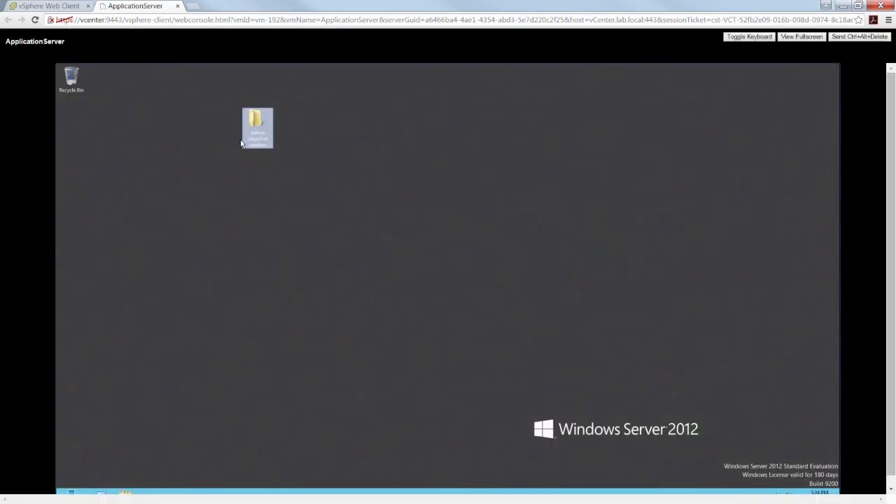
click(243, 268)
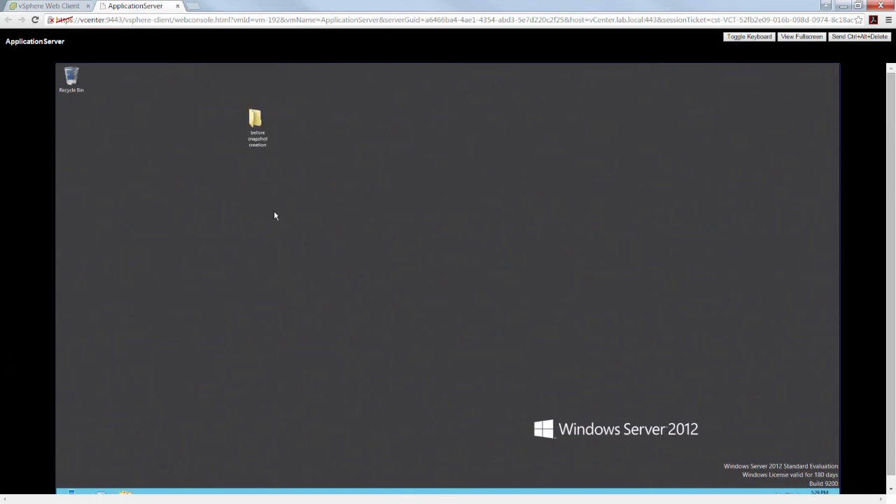